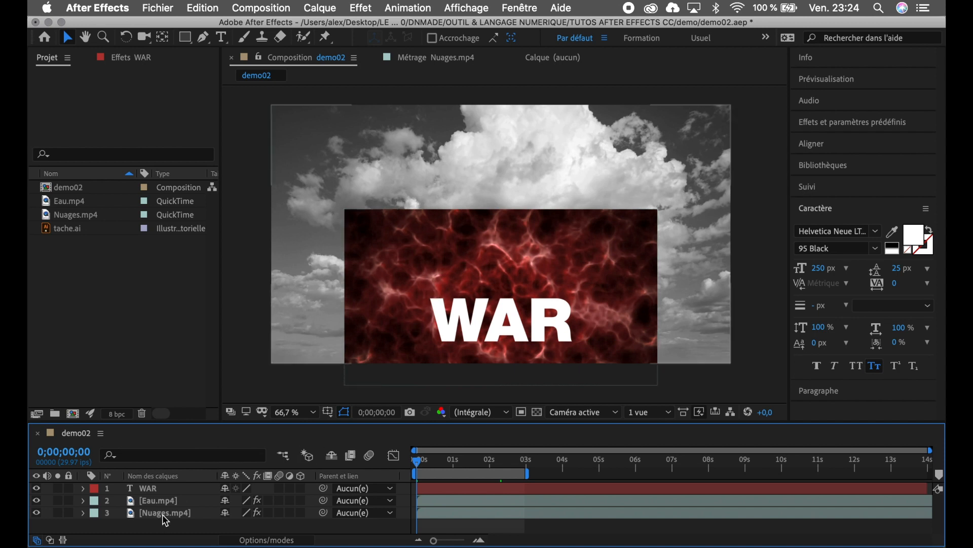
Step: Scrub through the first two seconds of demo02 to examine the colour changes in the clouds and water footage
left_click(305, 290)
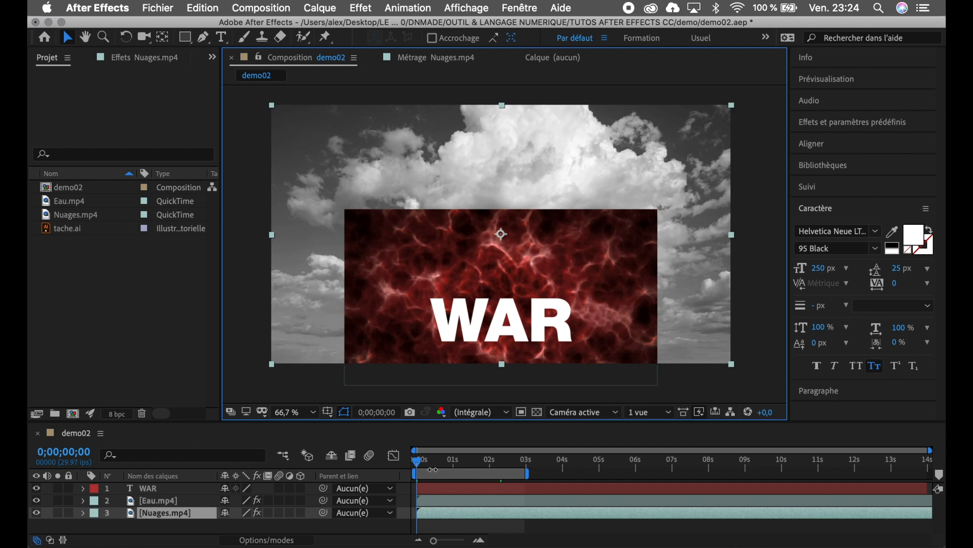
left_click_drag(417, 461, 483, 464)
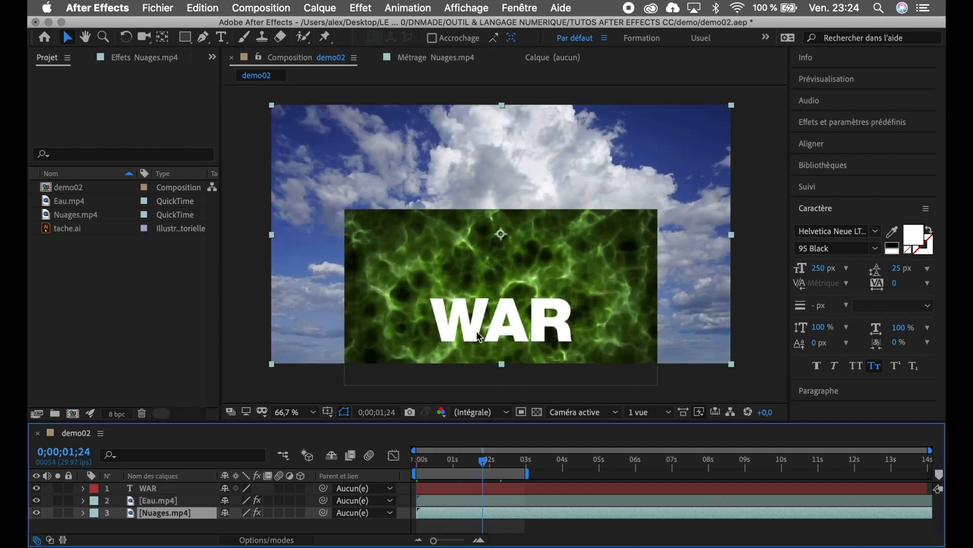
left_click(481, 463)
left_click_drag(482, 463, 417, 462)
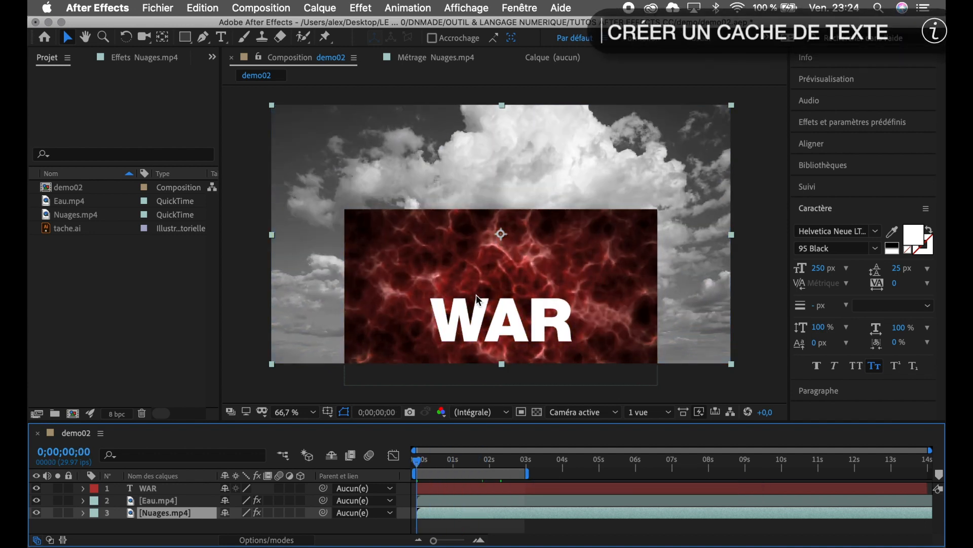
left_click(478, 322)
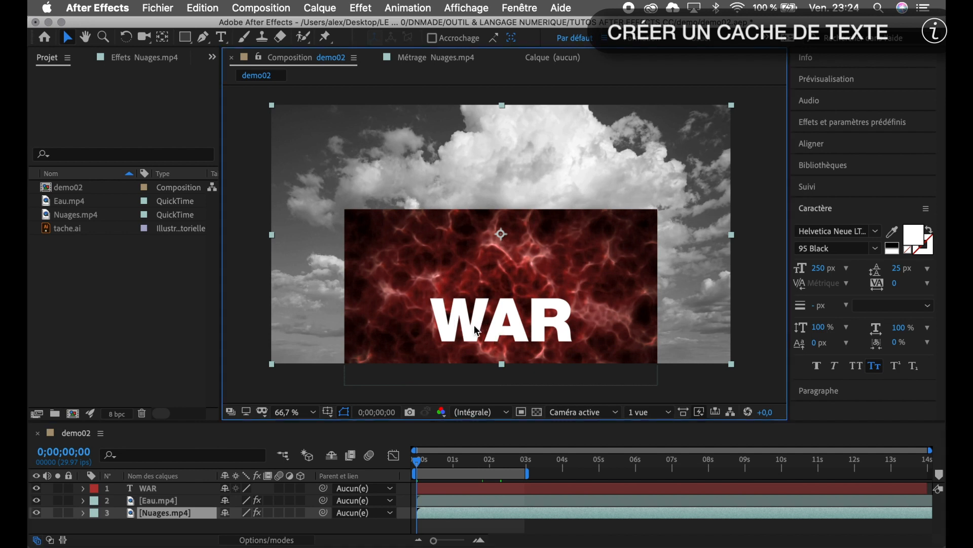
Step: Display the Modes column in the demo02 timeline to expose the blending mode and track matte settings
left_click(170, 489)
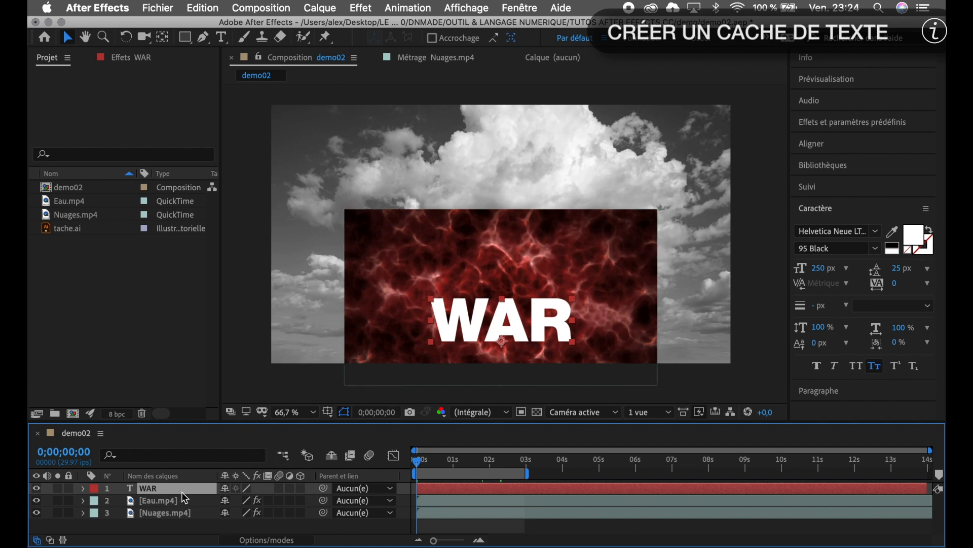
right_click(378, 476)
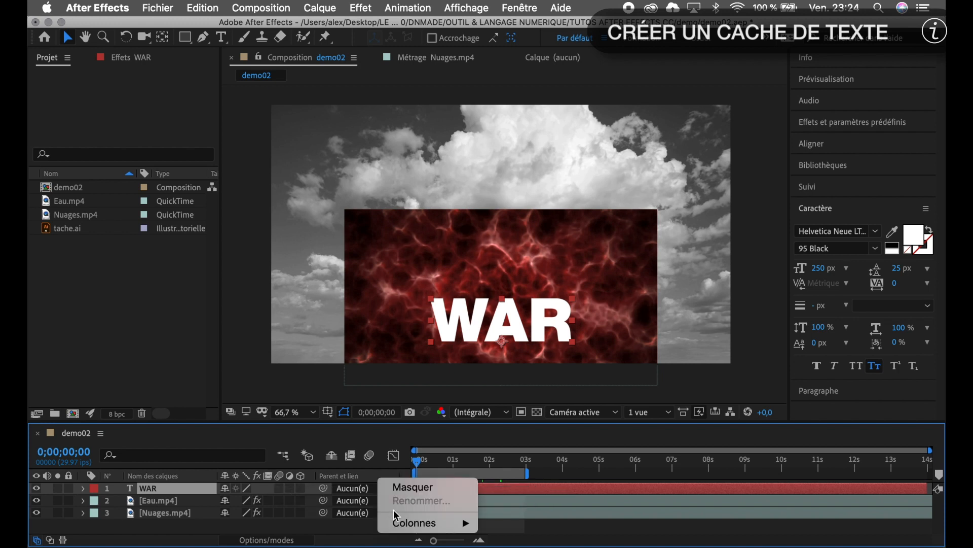
mouse_move(401, 526)
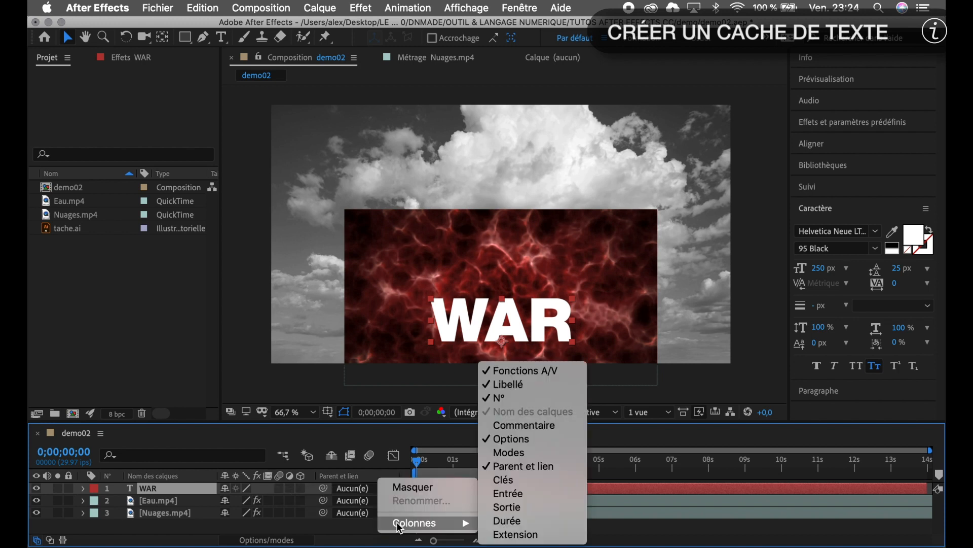
left_click(509, 452)
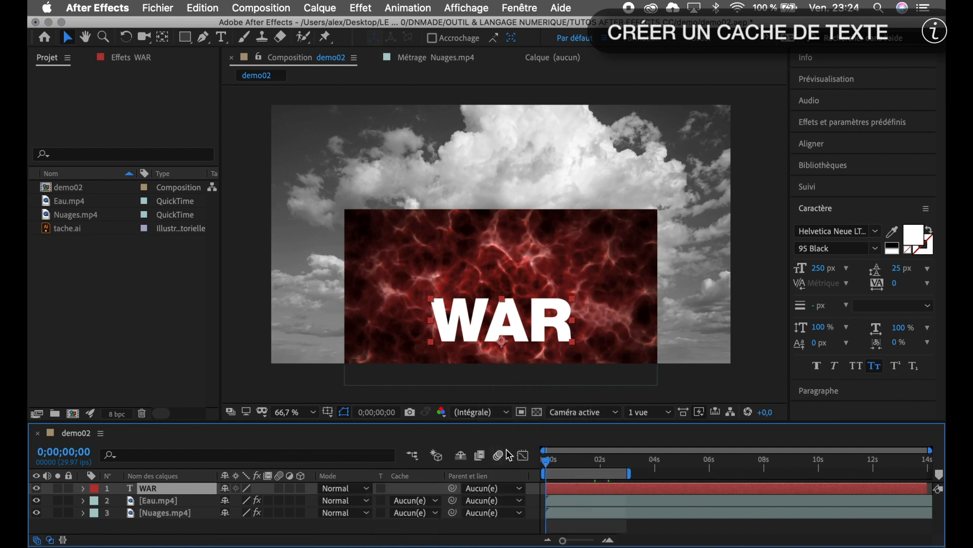
left_click(365, 489)
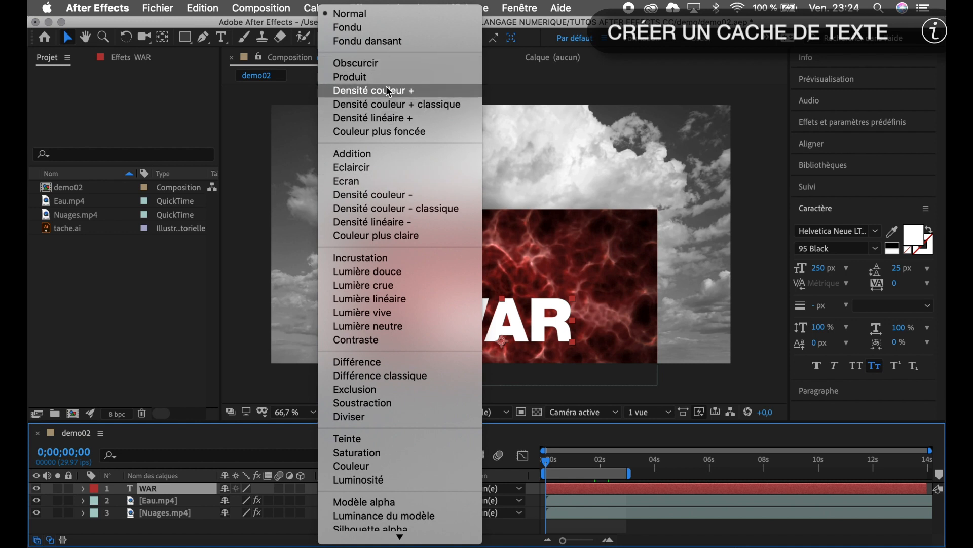
left_click(252, 388)
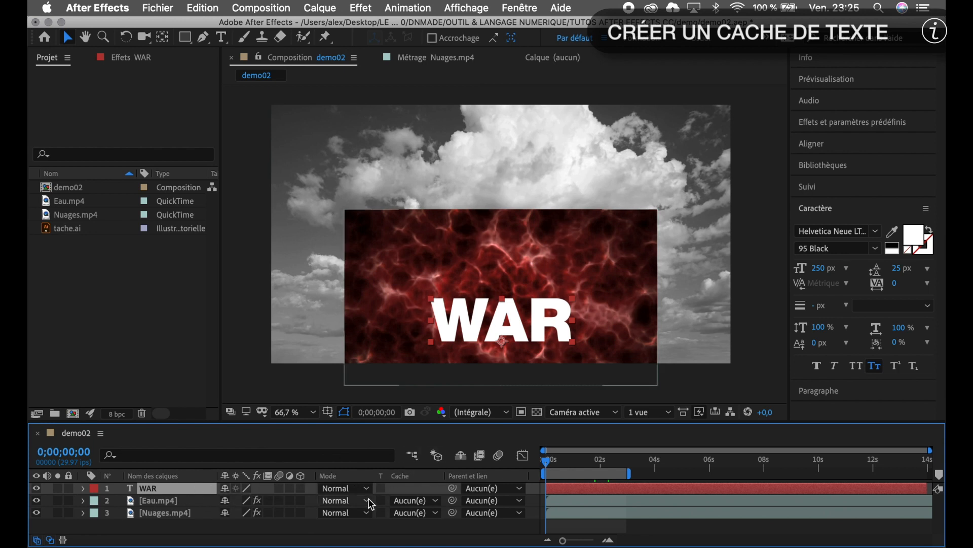
Step: Set the track matte of the Eau.mp4 layer to Alpha WAR
left_click(190, 502)
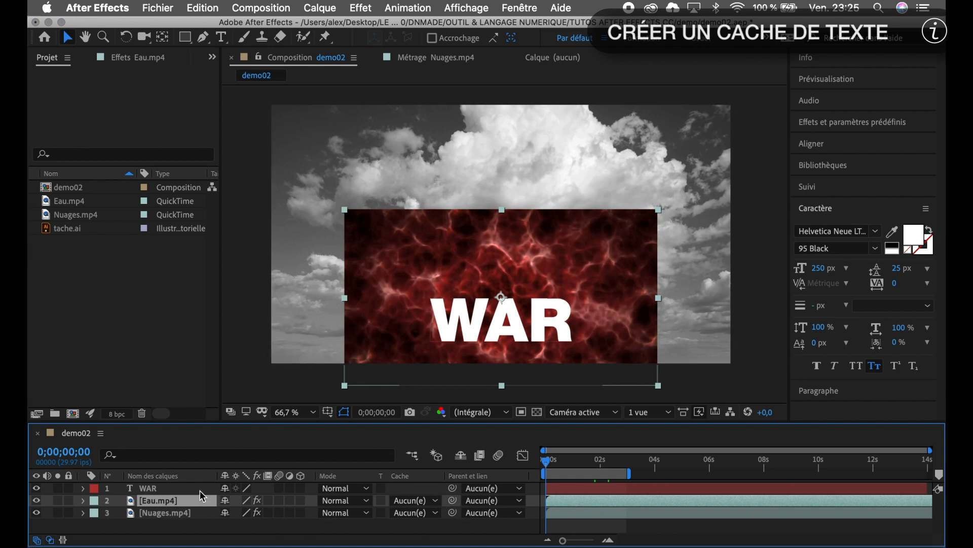
left_click(436, 501)
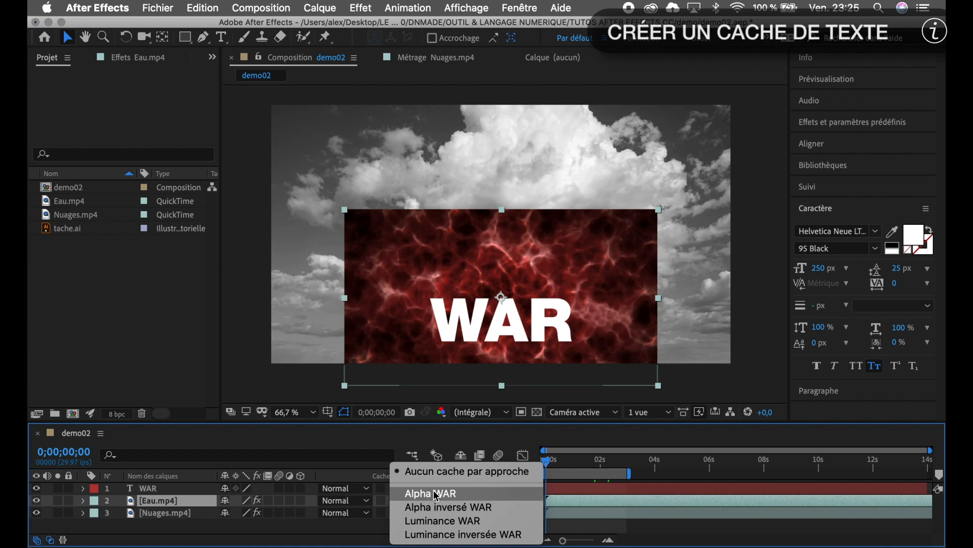
left_click(436, 493)
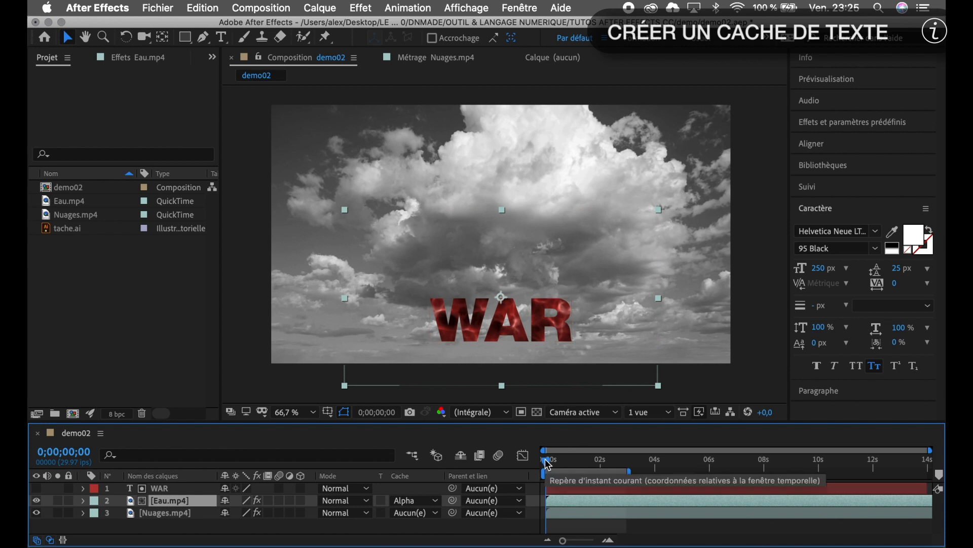
left_click_drag(548, 464, 536, 485)
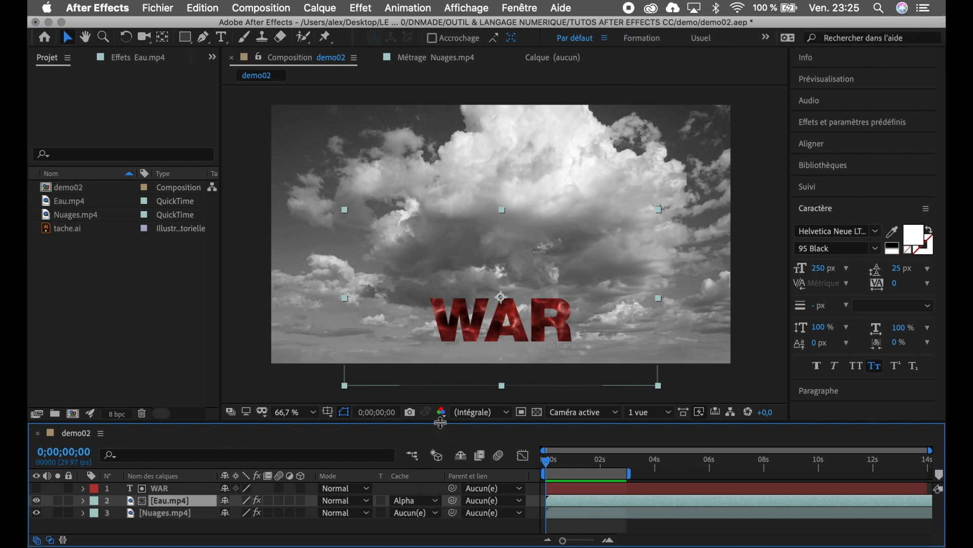
Step: Enlarge the timeline area and enable per-character 3D on the WAR text layer
left_click_drag(441, 423, 453, 383)
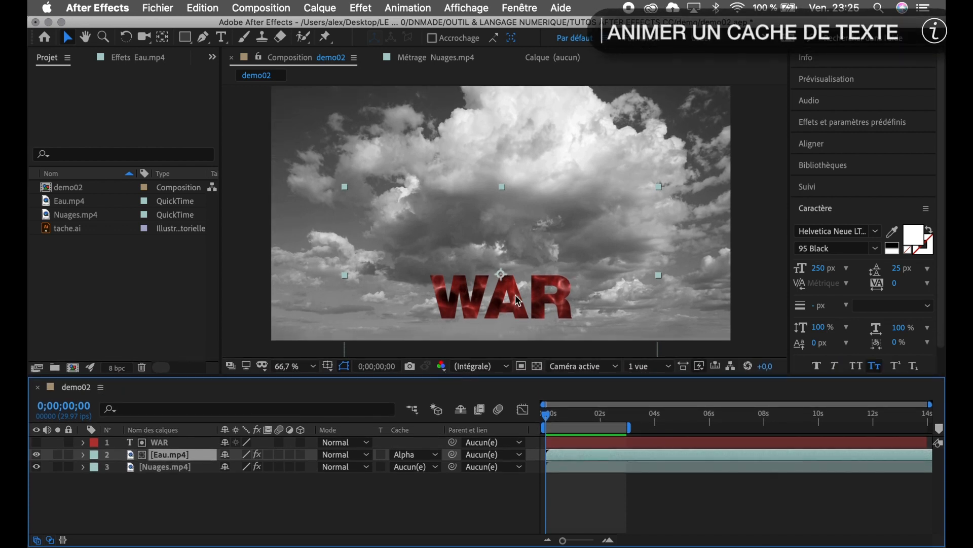
left_click(178, 443)
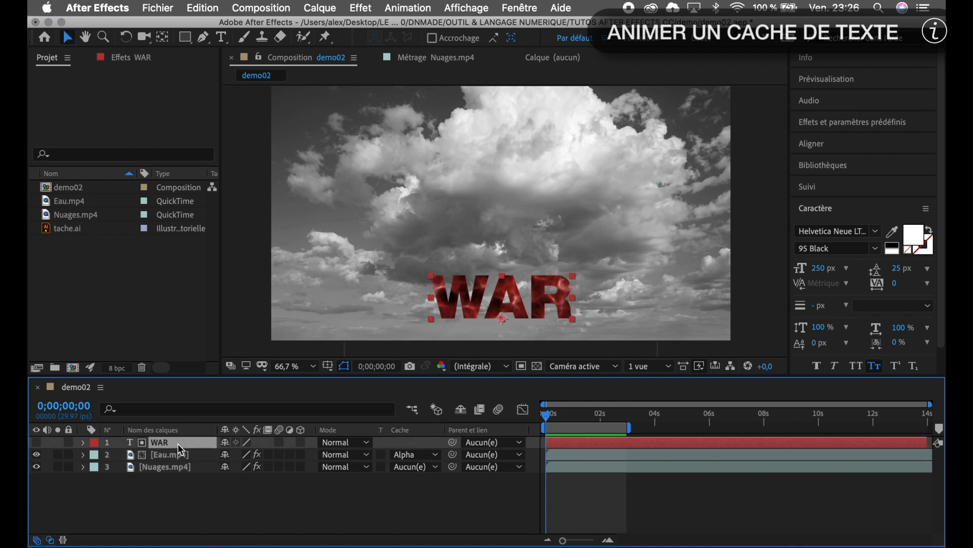
left_click(357, 12)
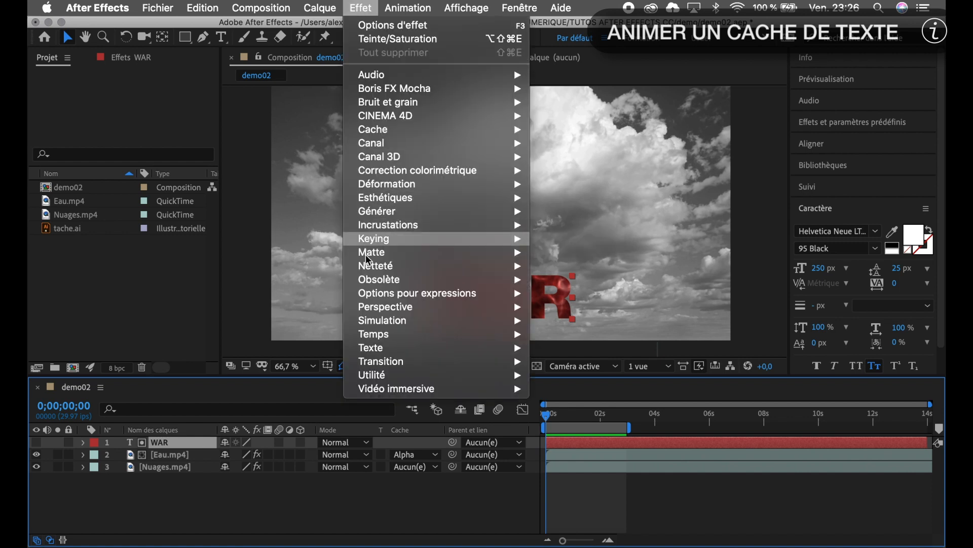
mouse_move(373, 346)
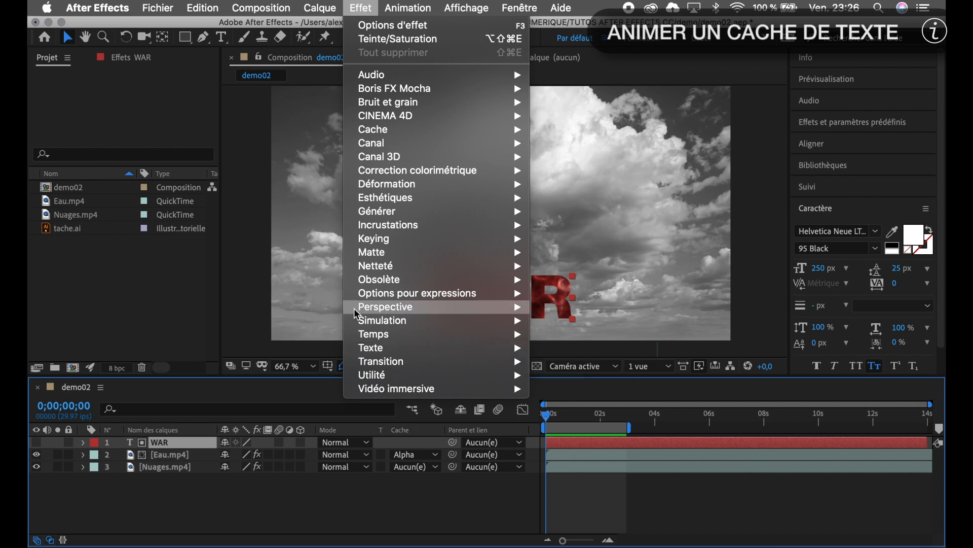
left_click(242, 297)
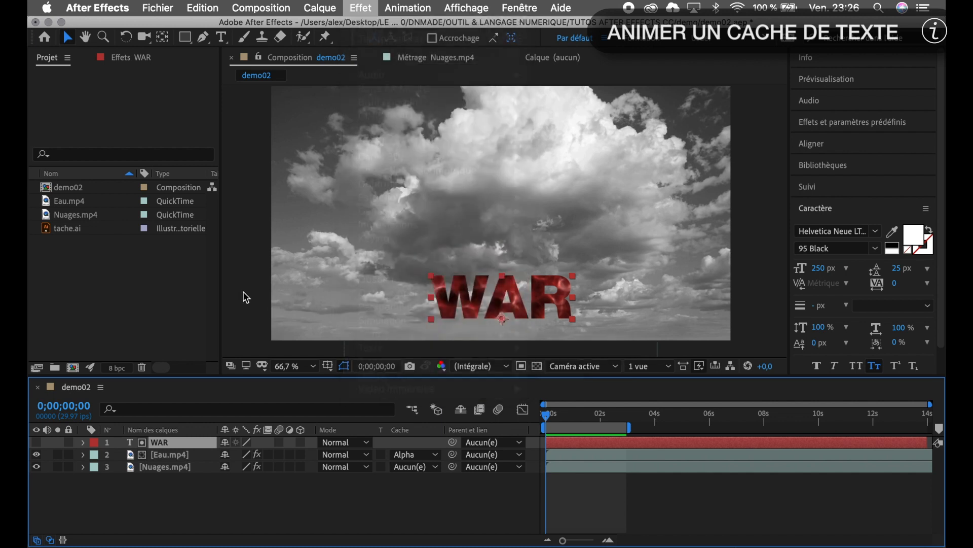
left_click(84, 442)
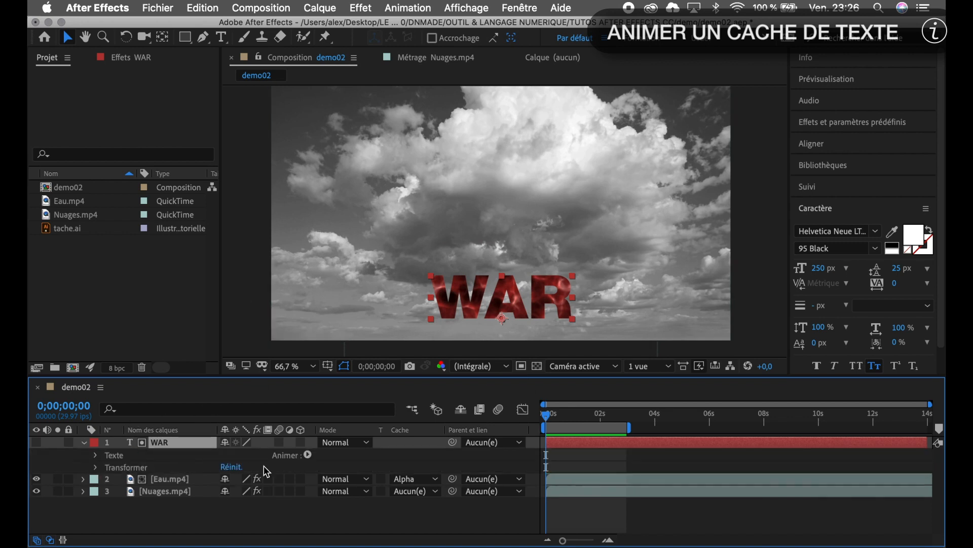
left_click(307, 454)
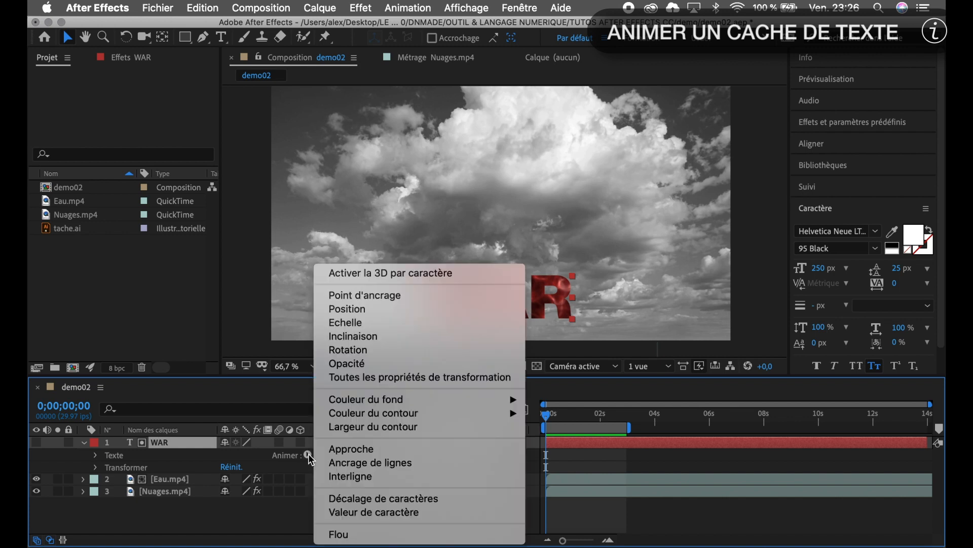
left_click(363, 273)
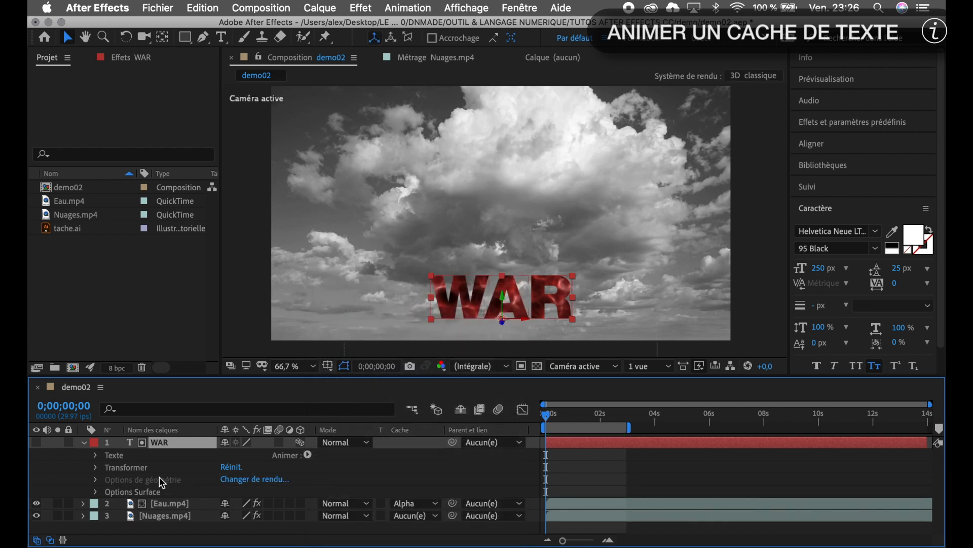
Step: Add a Rotation Y keyframe to the WAR layer at 0;00;00;00 and show only its keyframed property
left_click(96, 467)
scroll(271, 486, "down", 2)
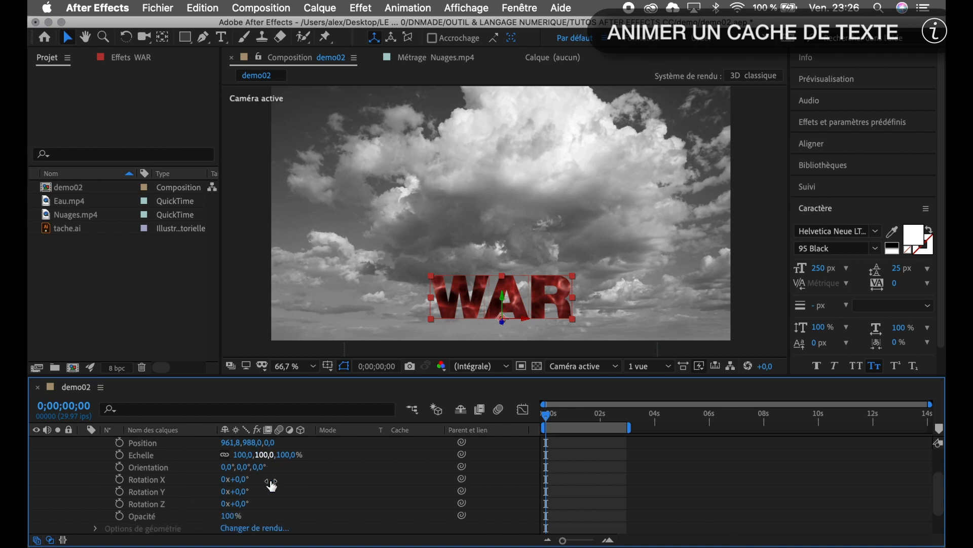
scroll(223, 491, "up", 2)
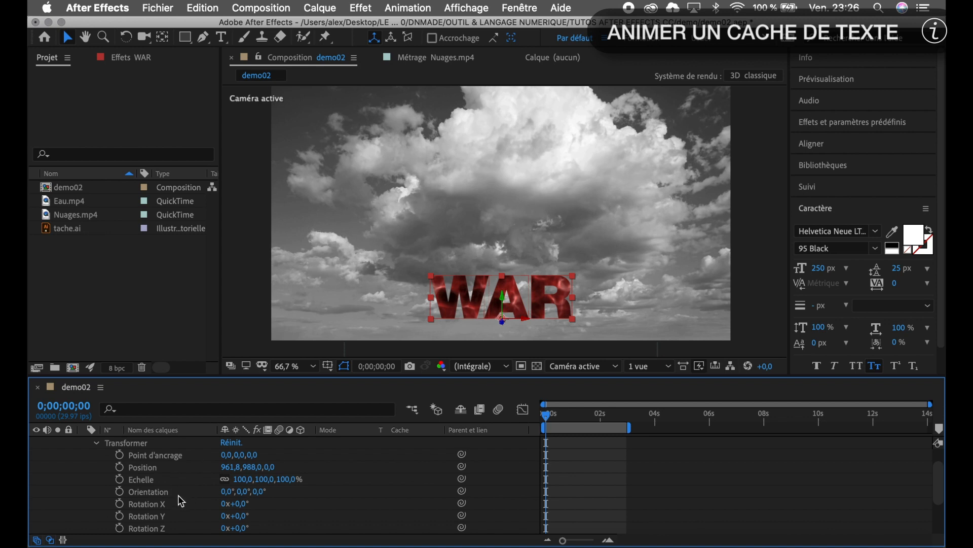
scroll(177, 494, "down", 1)
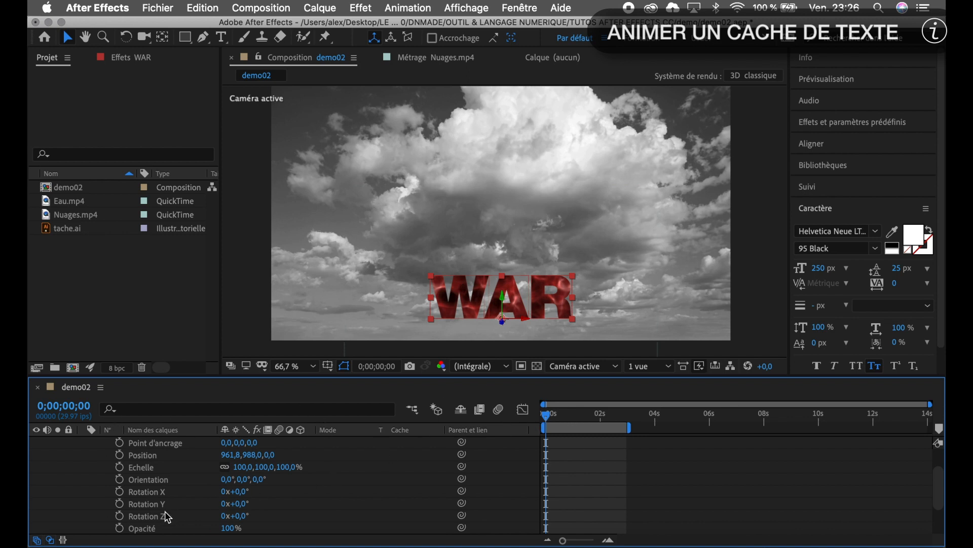
left_click(119, 504)
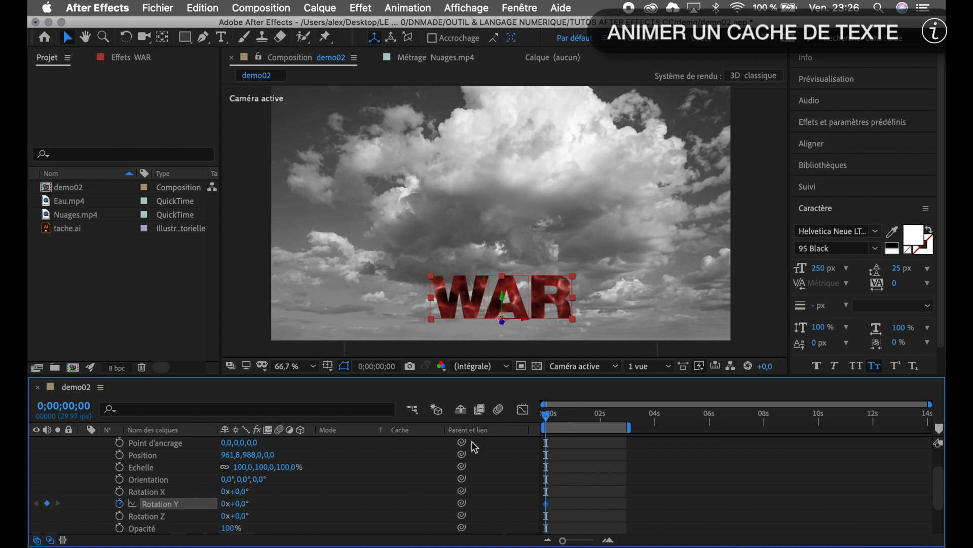
scroll(403, 477, "up", 3)
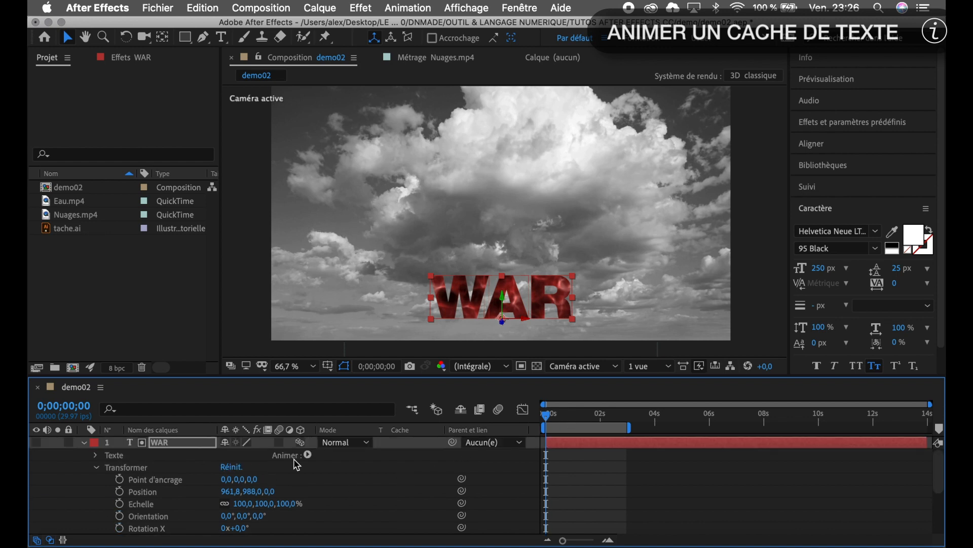
key("u")
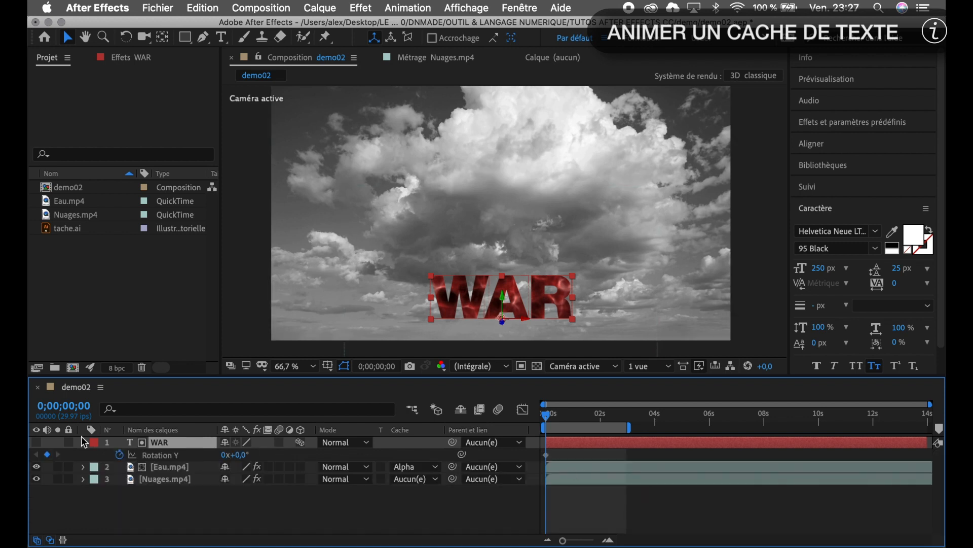
Step: Go to 0;00;01;00 and move the WAR layer's Rotation Y keyframe to that time
left_click(71, 405)
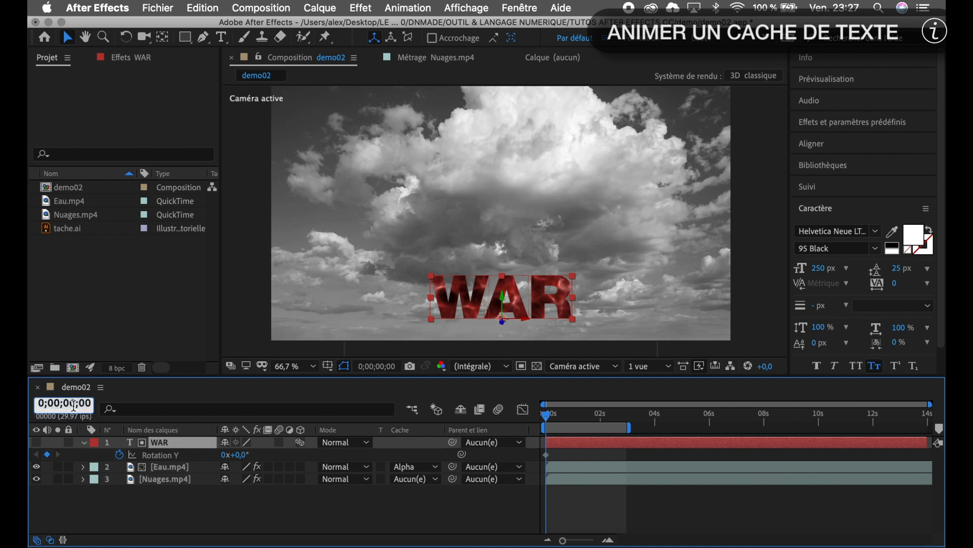
type("100")
key("Return")
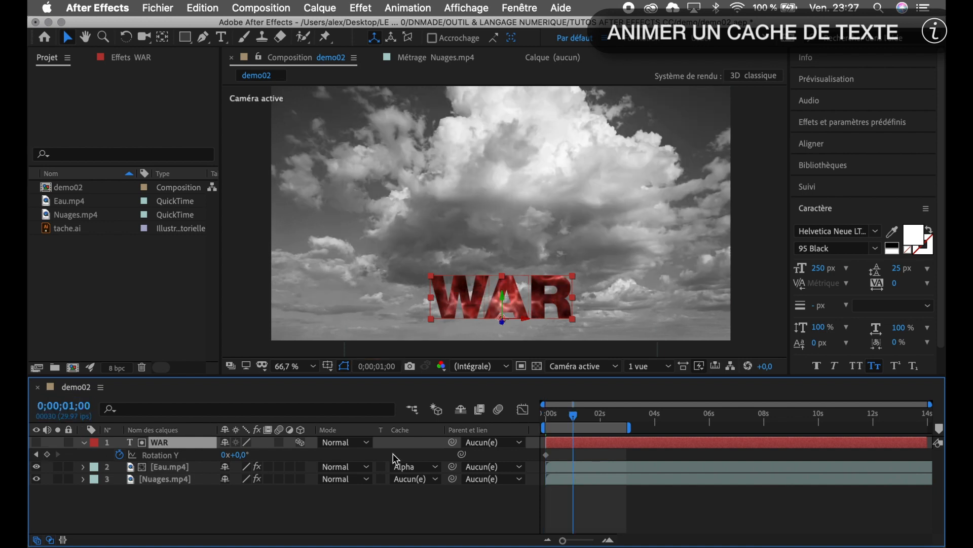
left_click_drag(547, 455, 573, 459)
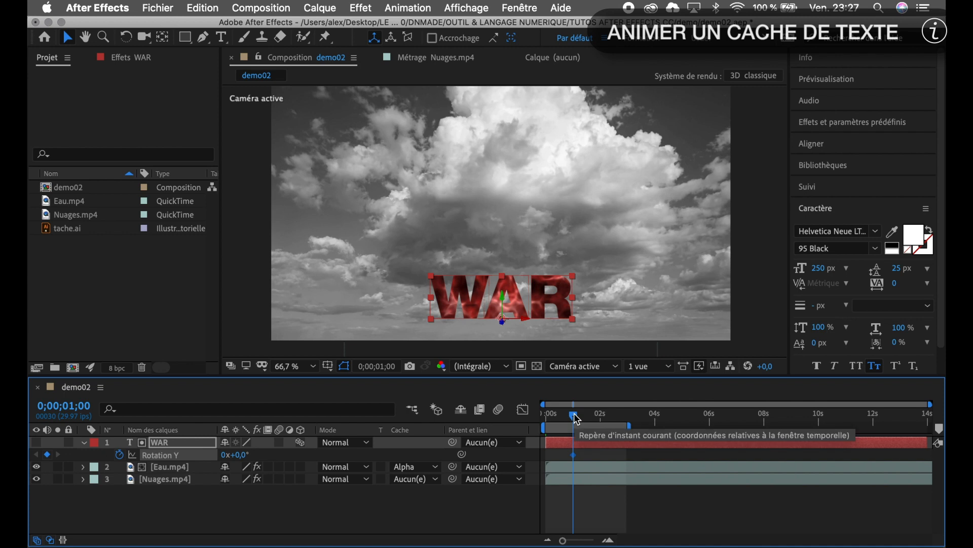
Step: At 0;00;01;15, set the WAR layer's Rotation Y to 90° to create a second keyframe
left_click(87, 405)
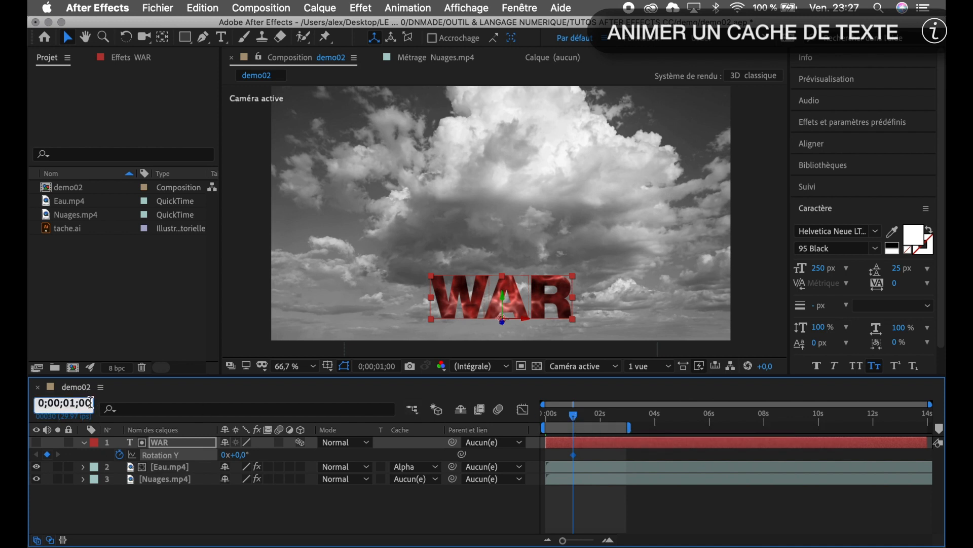
type("15")
key("Return")
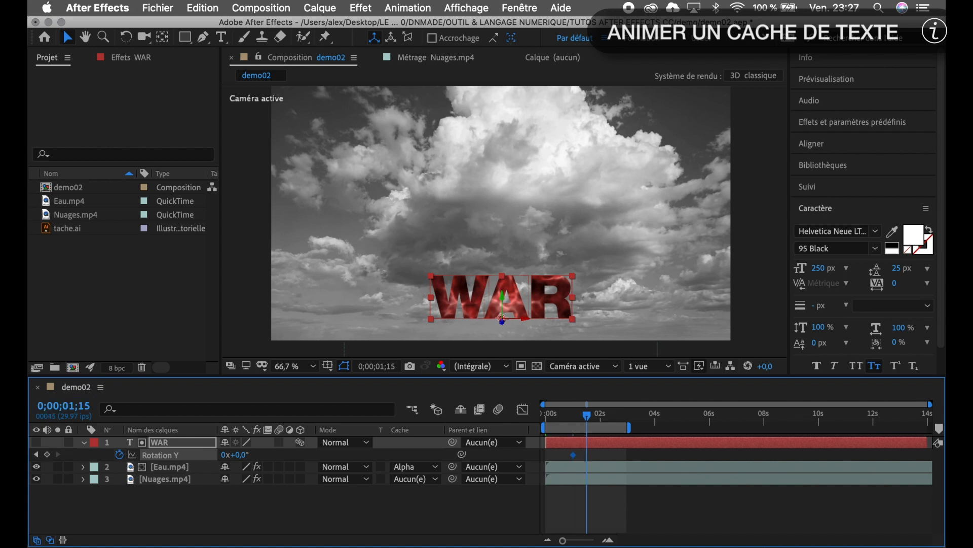
left_click(241, 456)
type("90")
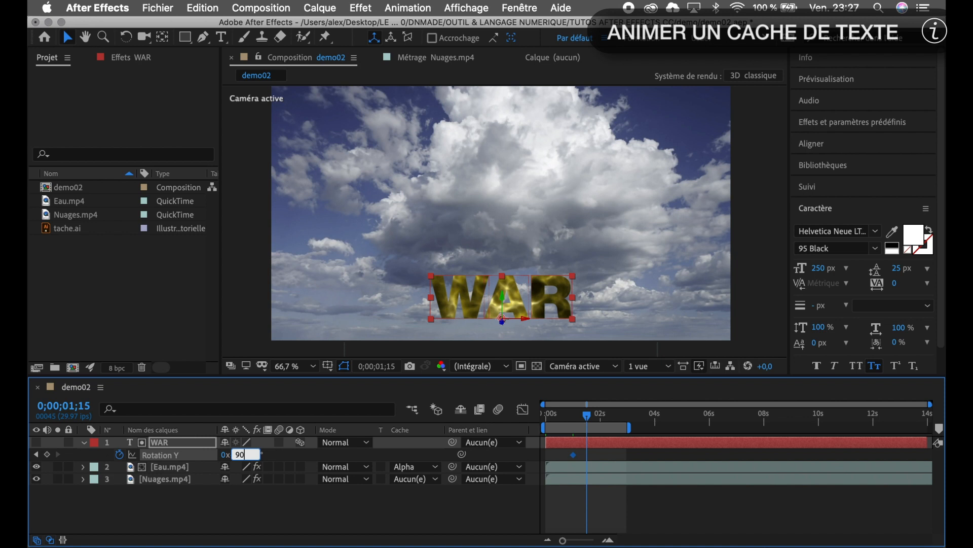
key("Return")
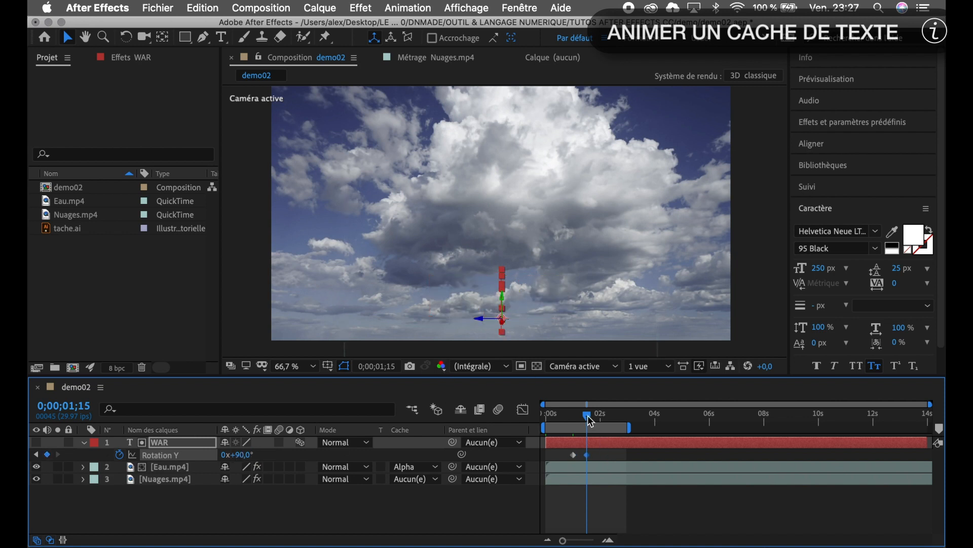
Step: Duplicate the WAR text layer together with the Eau.mp4 layer it mattes
mouse_move(587, 415)
left_mouse_down()
mouse_move(570, 418)
mouse_move(587, 420)
left_mouse_up()
left_click(175, 443)
left_click(168, 467, "shift")
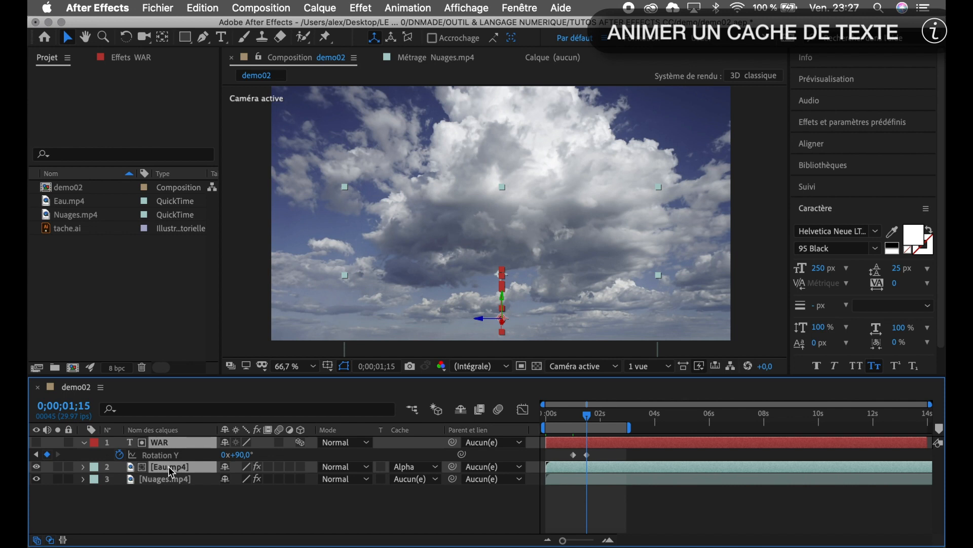
key("super+d")
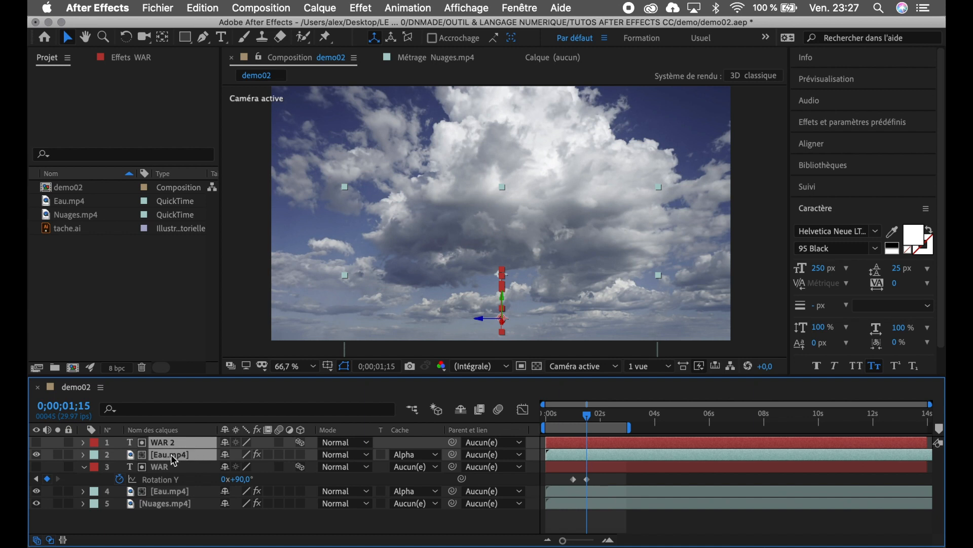
Step: Reveal the duplicated text layer's keyframed Rotation Y and keep the duplicated Eau.mp4 layer collapsed
key("u")
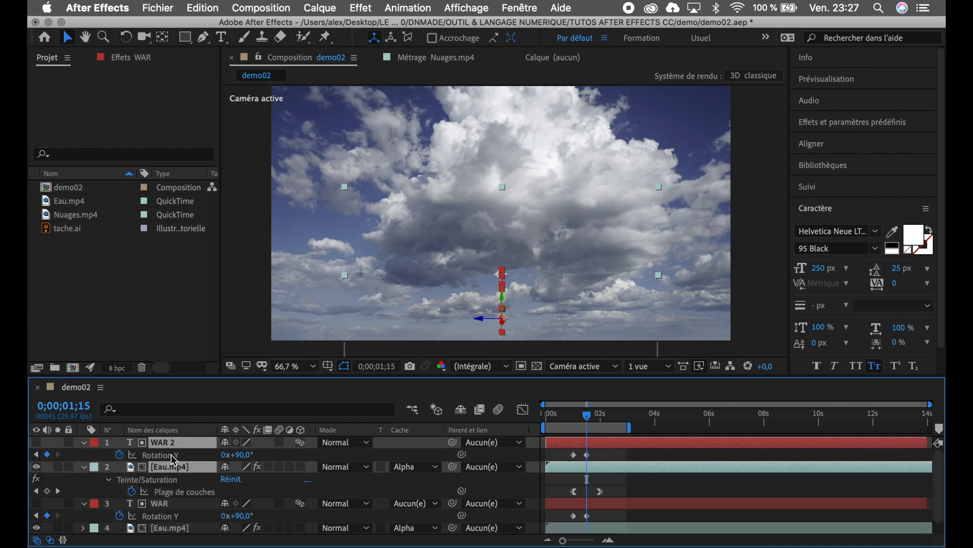
left_click(186, 504)
left_click(183, 473)
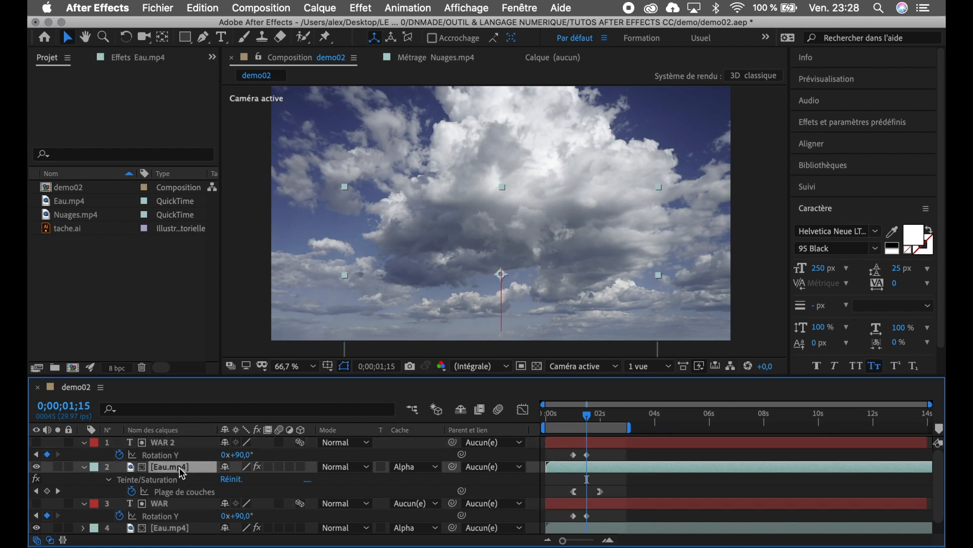
key("u")
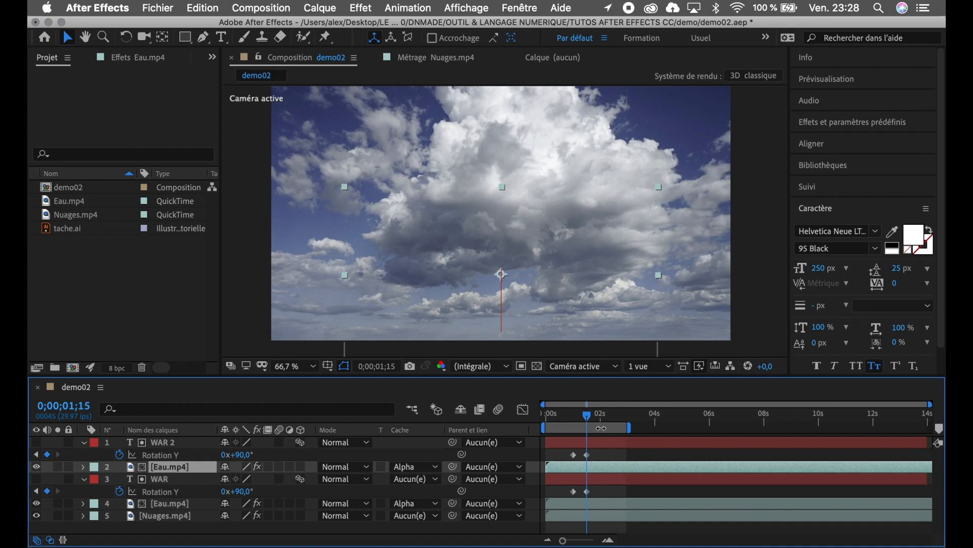
Step: Go to 0;00;02;00 and move the WAR 2 layer's first Rotation Y keyframe to that time
mouse_move(586, 417)
left_mouse_down()
mouse_move(570, 418)
mouse_move(585, 422)
left_mouse_up()
left_click(87, 410)
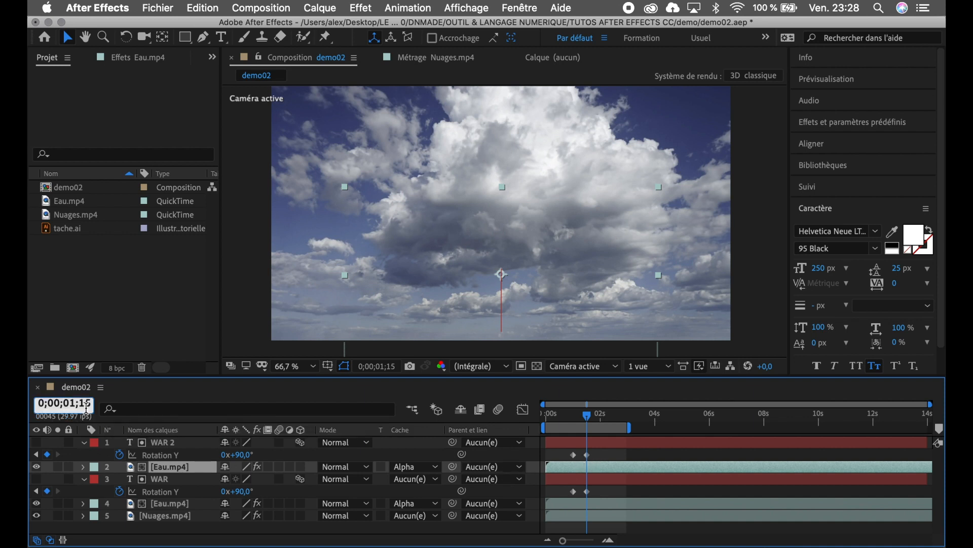
type("200")
key("Return")
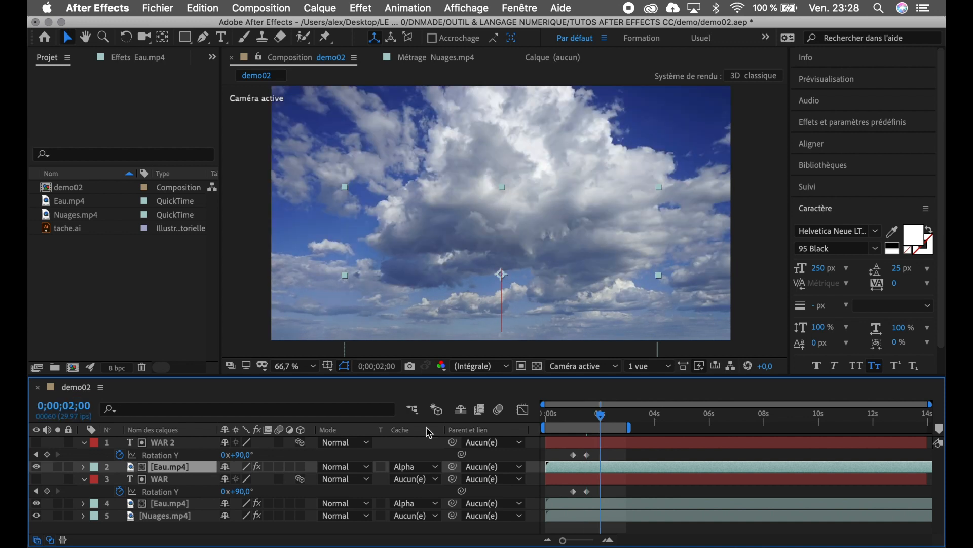
left_click_drag(576, 459, 600, 459)
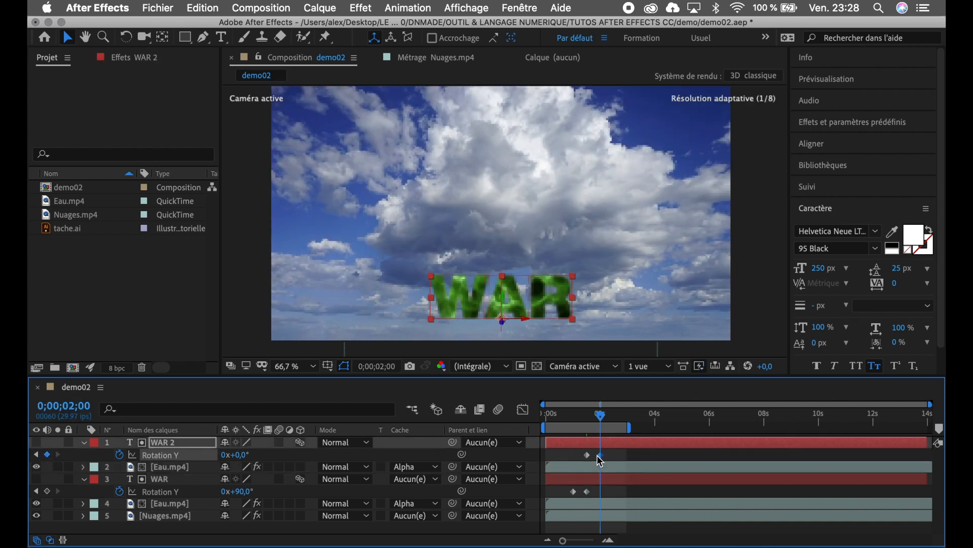
mouse_move(601, 417)
left_mouse_down()
mouse_move(543, 428)
mouse_move(599, 427)
left_mouse_up()
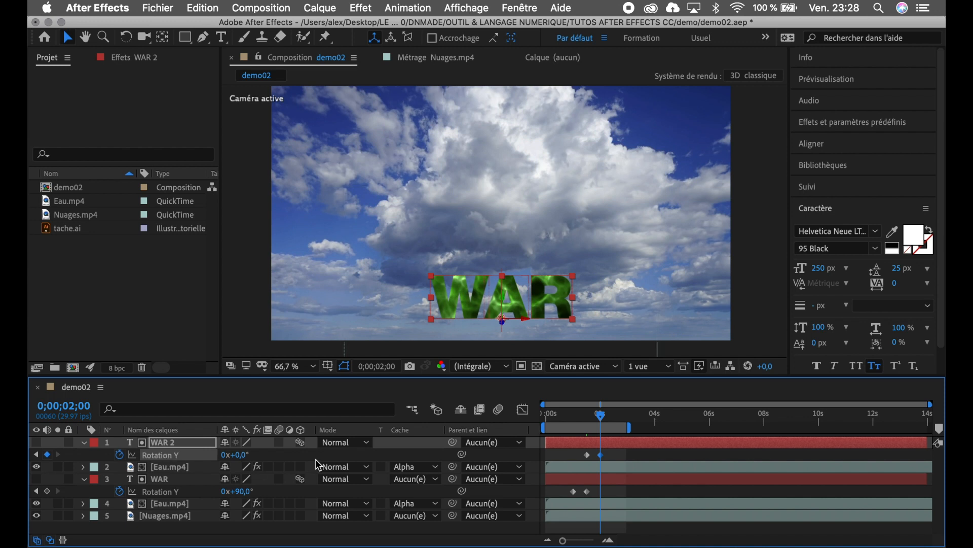
Step: Replace the text of the WAR 2 layer with PEACE using the Type tool
key("Return")
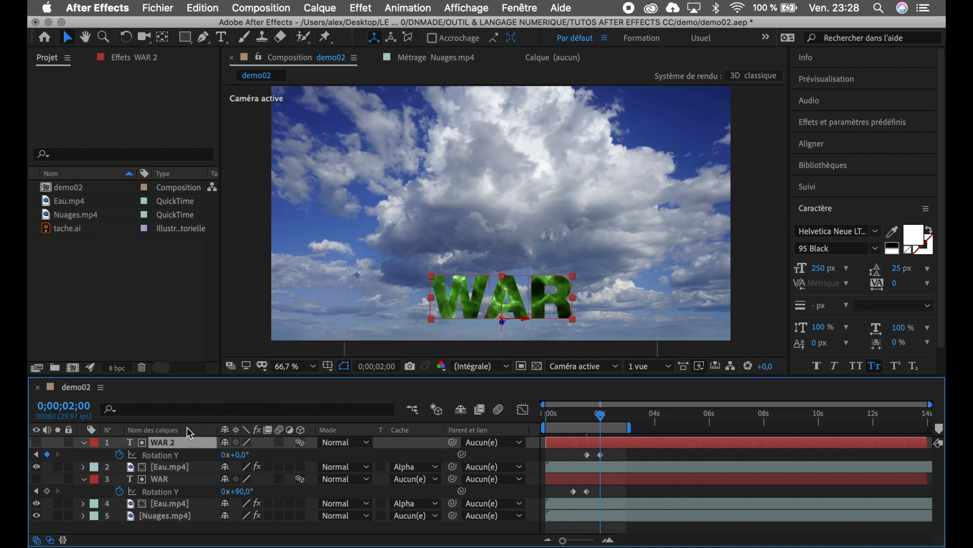
key("t")
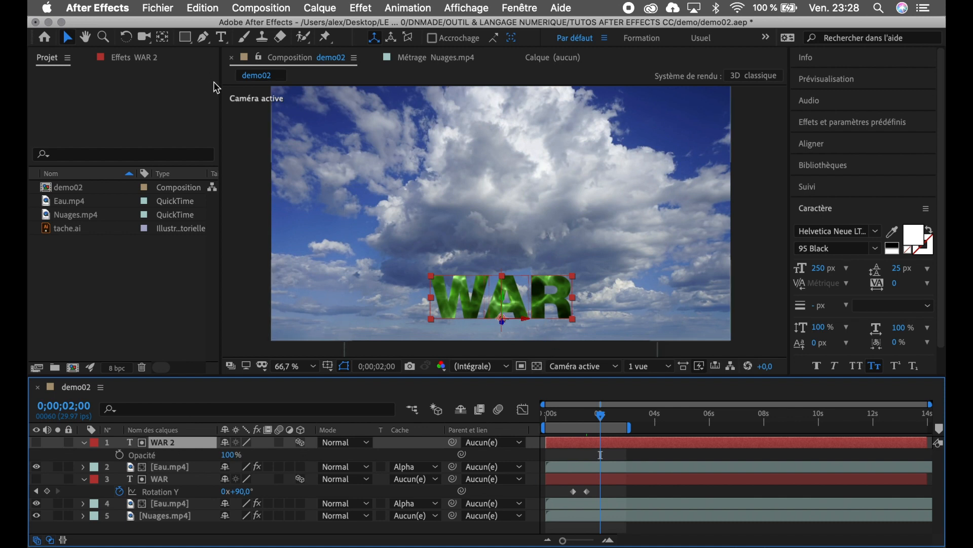
left_click(221, 37)
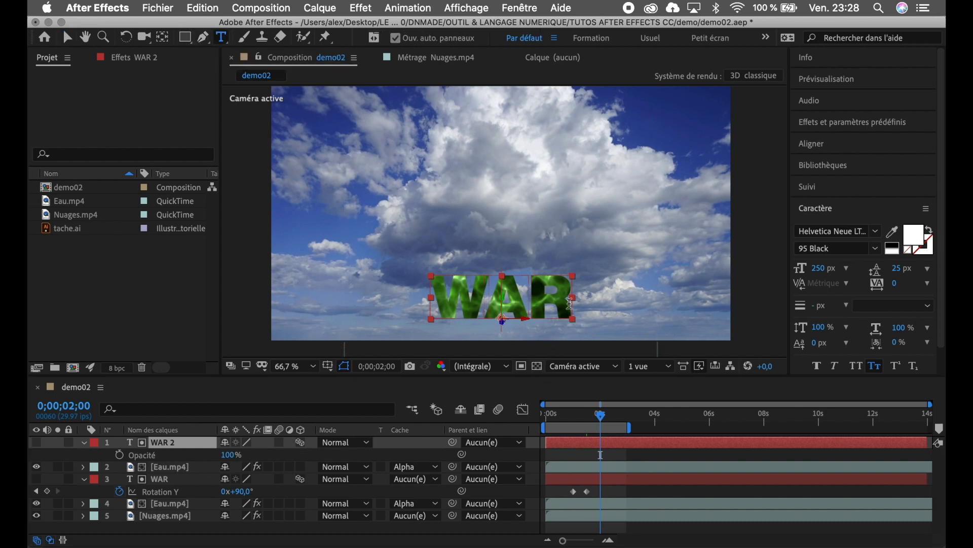
left_click(524, 299)
double_click(524, 299)
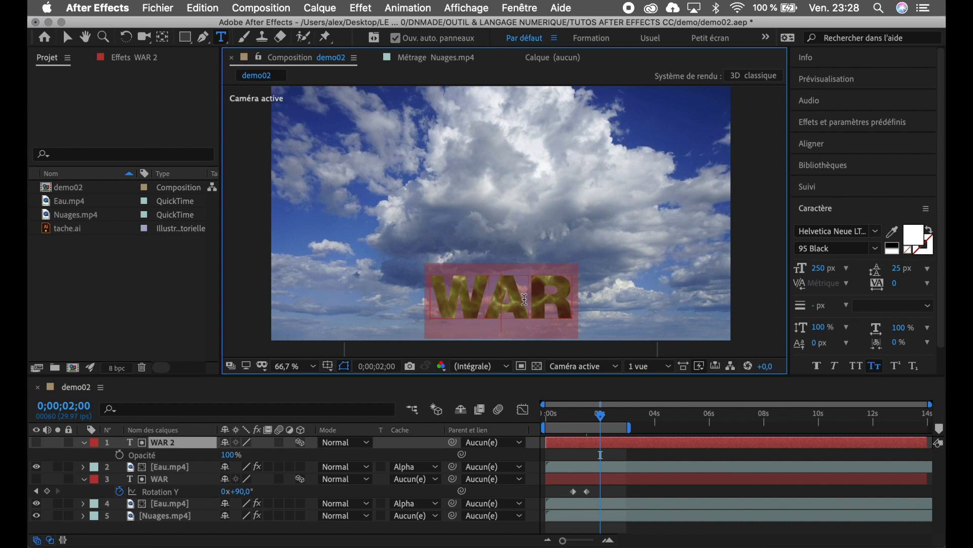
type("PEACE")
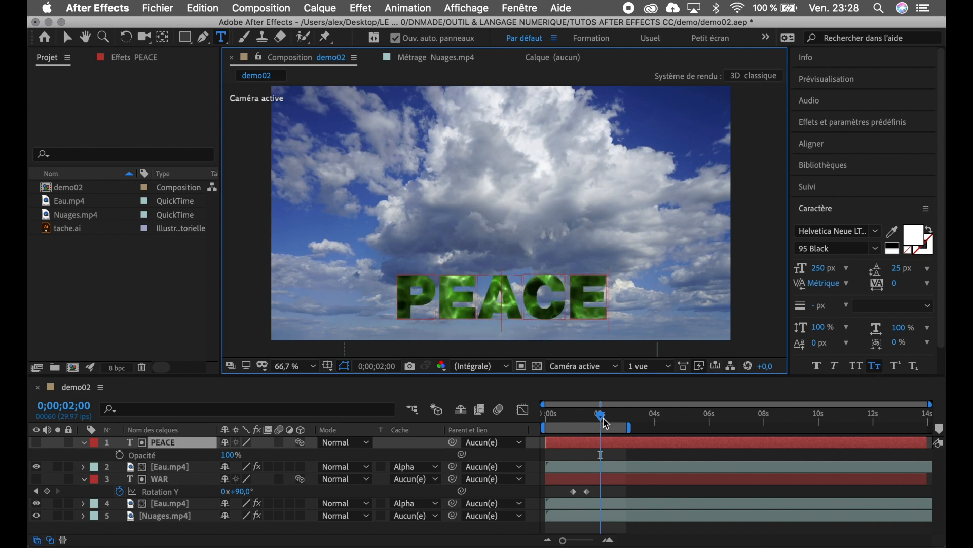
Step: Show the PEACE layer's Rotation Y keyframes and set the one at 0;00;01;15 to -90°
left_click(182, 447)
key("super+v")
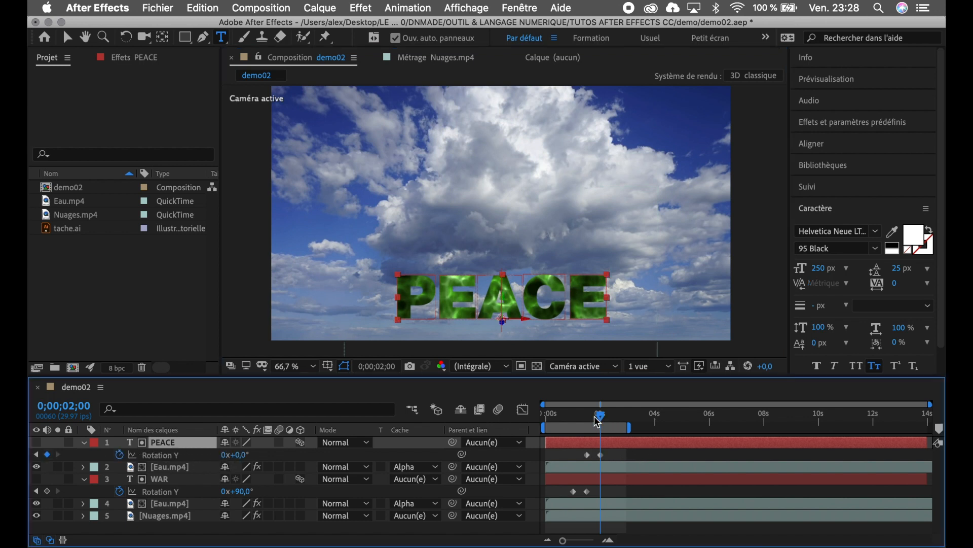
left_click_drag(597, 420, 586, 420)
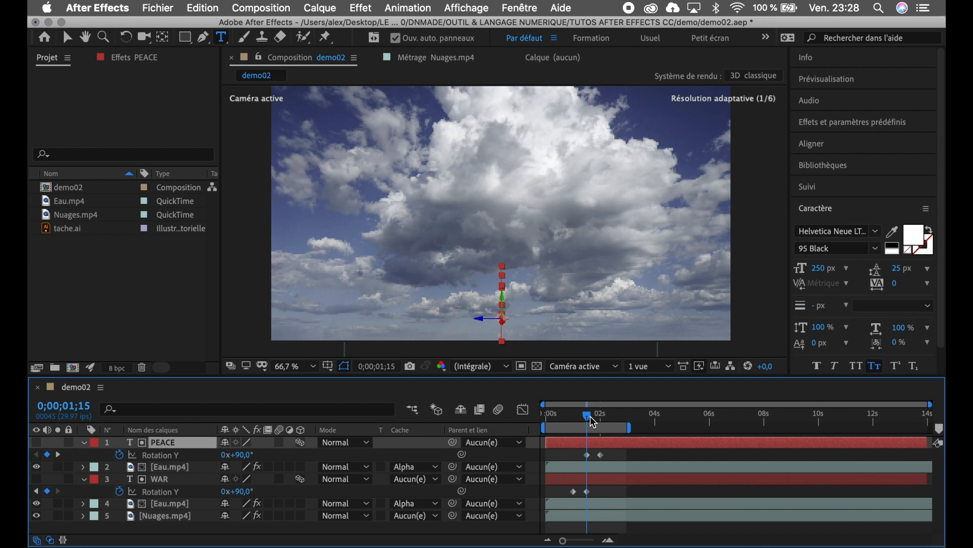
left_click(587, 456)
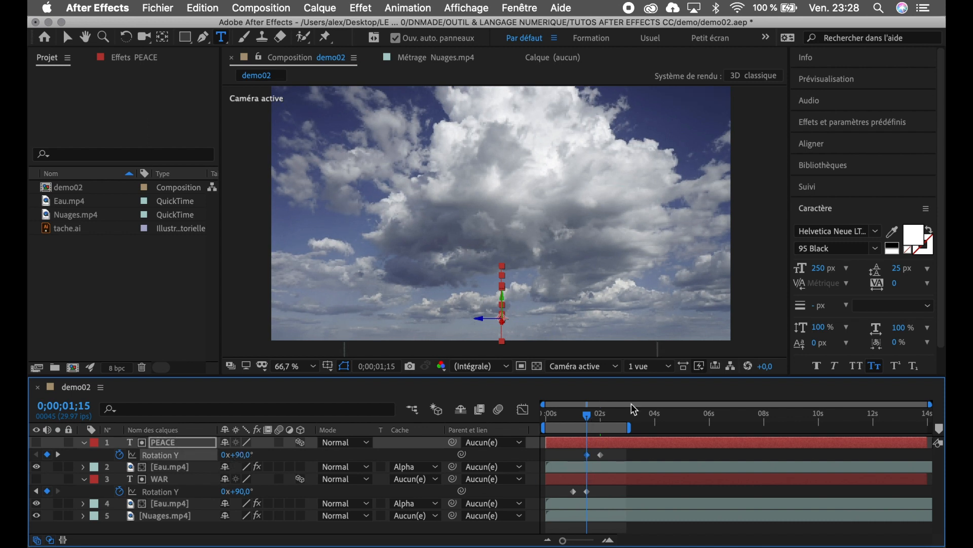
mouse_move(588, 421)
left_mouse_down()
mouse_move(571, 422)
mouse_move(604, 431)
mouse_move(588, 425)
left_mouse_up()
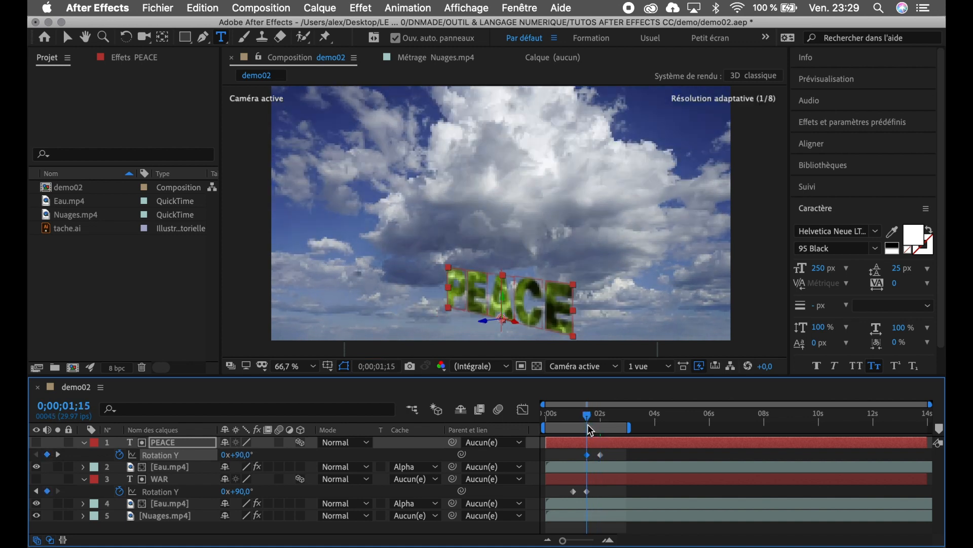
left_click(238, 455)
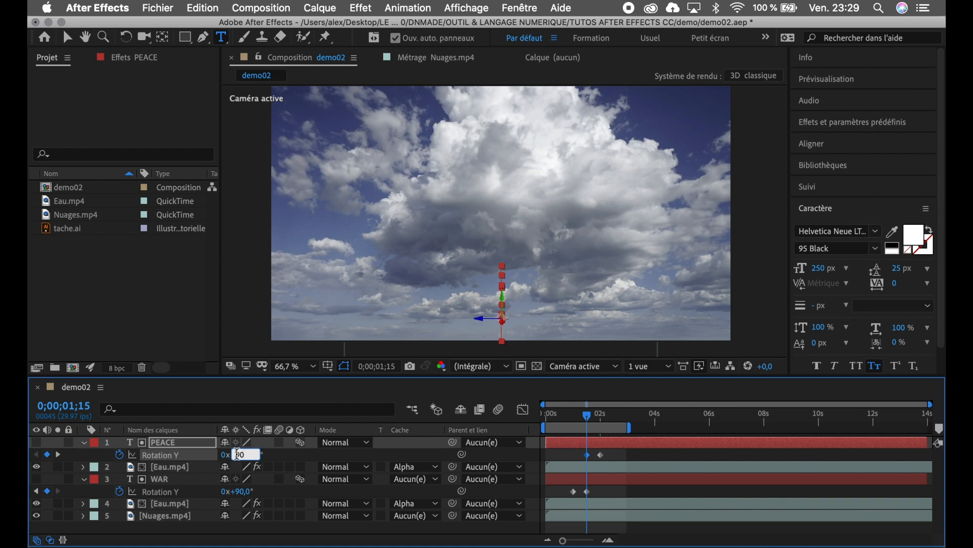
type("-90")
key("Return")
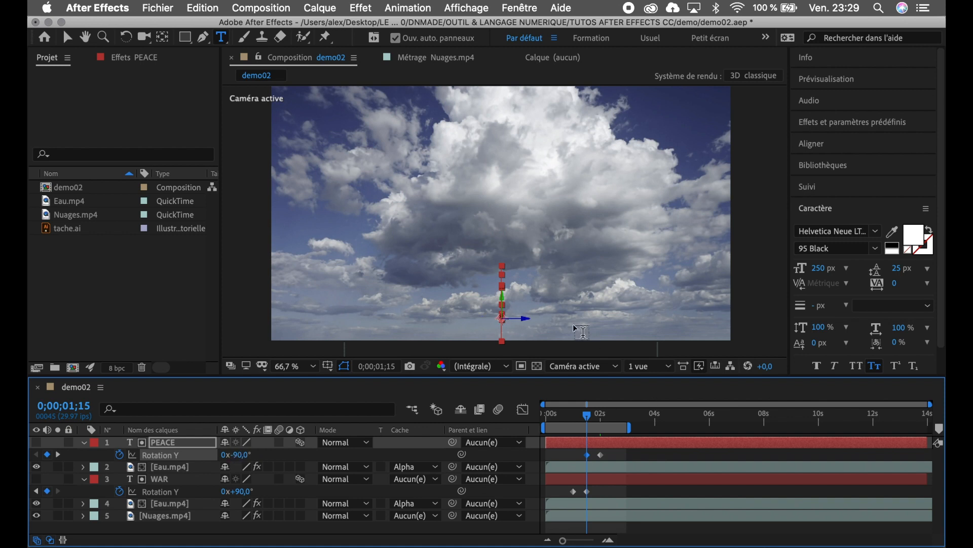
Step: Scrub through the PEACE rotation, return to 0;00;00;00 and preview the whole text animation
mouse_move(588, 416)
left_mouse_down()
mouse_move(574, 417)
mouse_move(603, 420)
left_mouse_up()
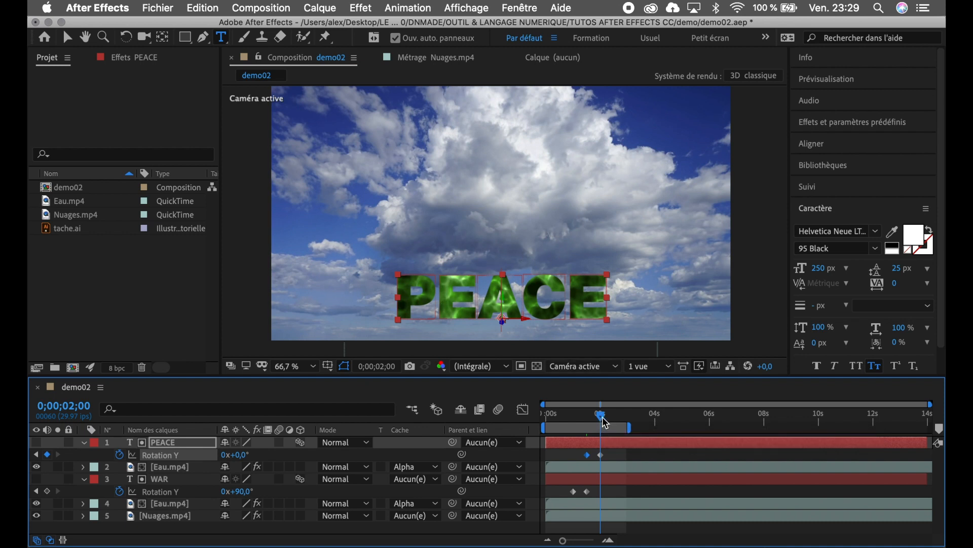
left_click_drag(600, 415, 529, 425)
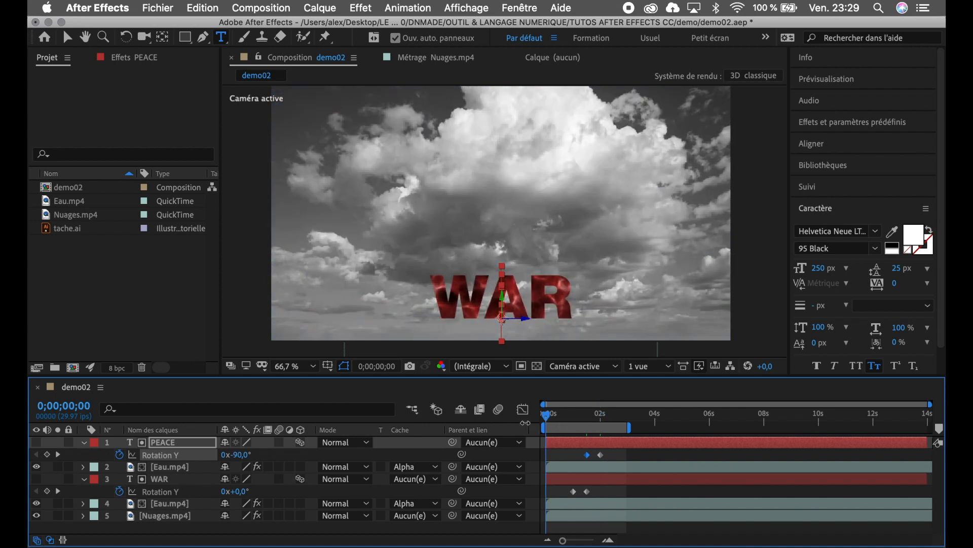
key("space")
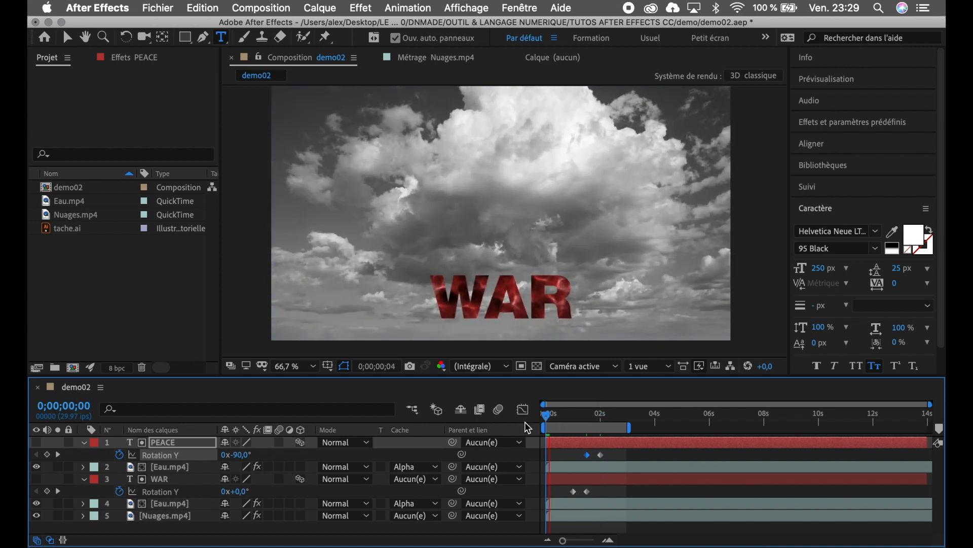